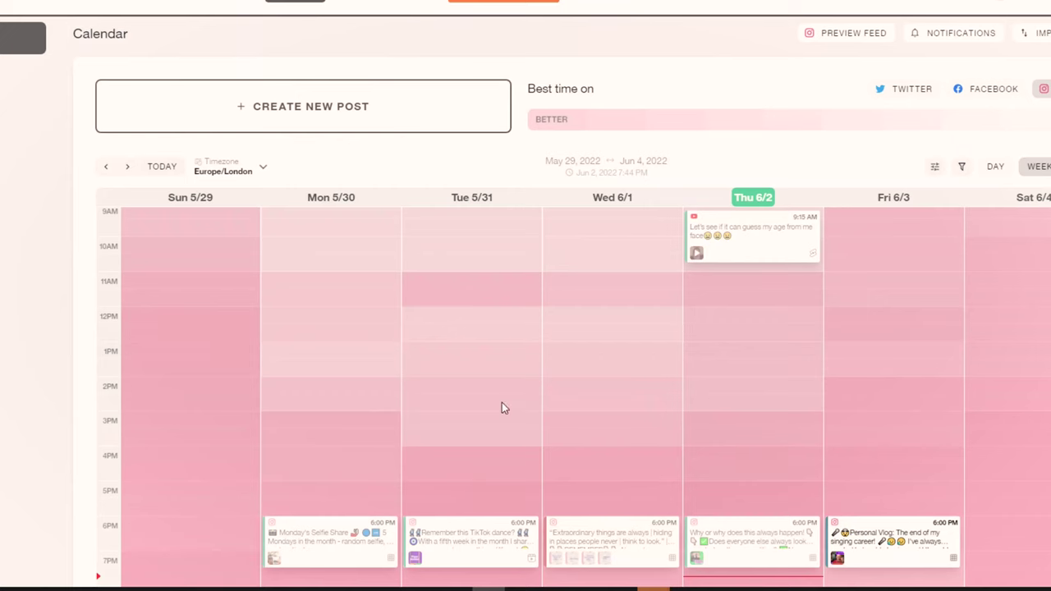
Examine the weekly planning calendar for May 29 to Jun 4, 2022, including its scheduled posts and best-time shading.
scroll(743, 298, "down", 3)
scroll(743, 308, "up", 3)
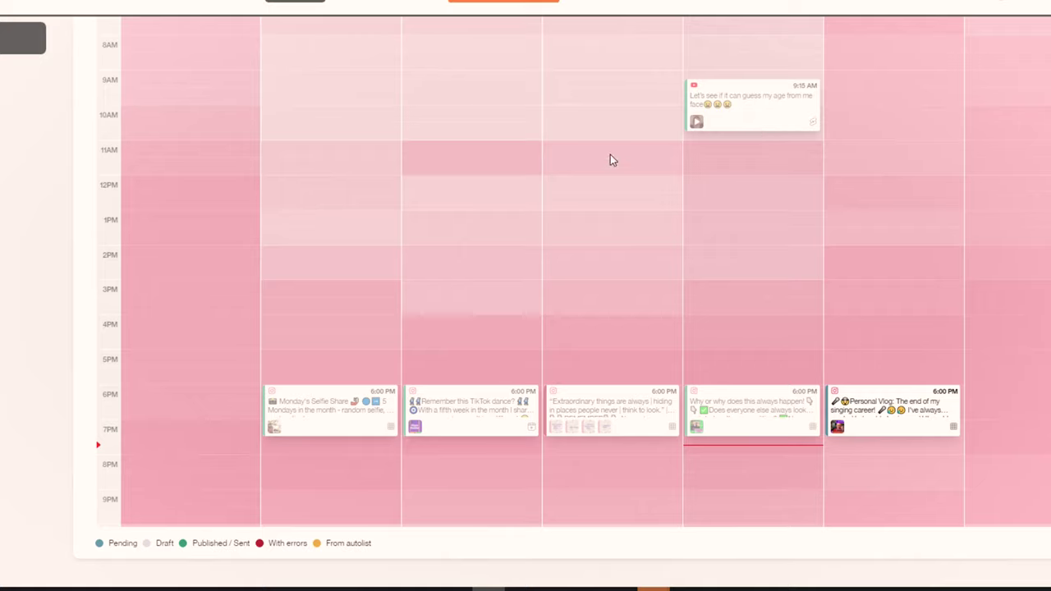
scroll(608, 163, "up", 2)
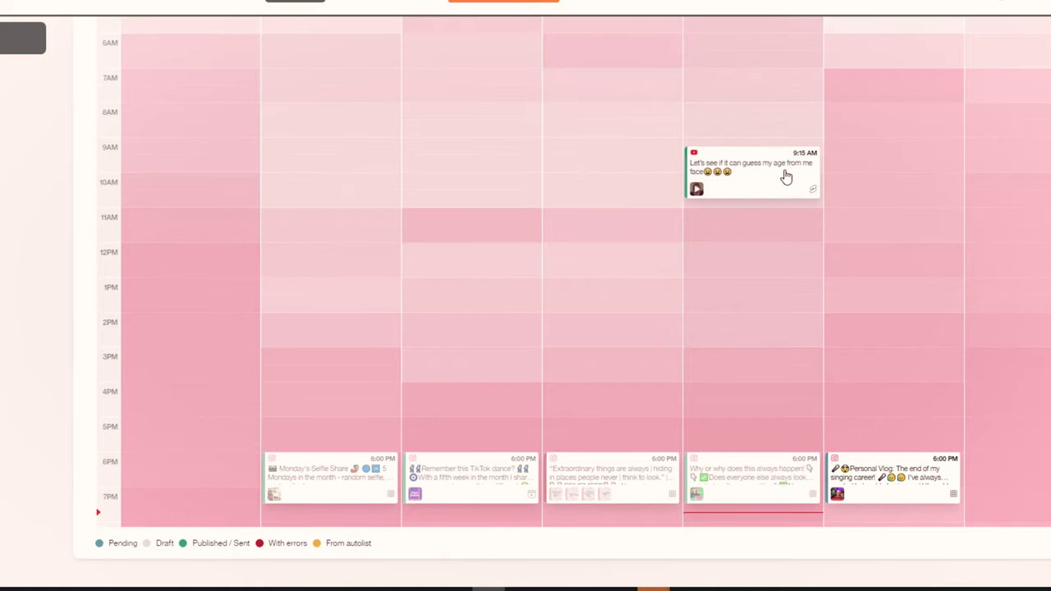
scroll(780, 174, "up", 5)
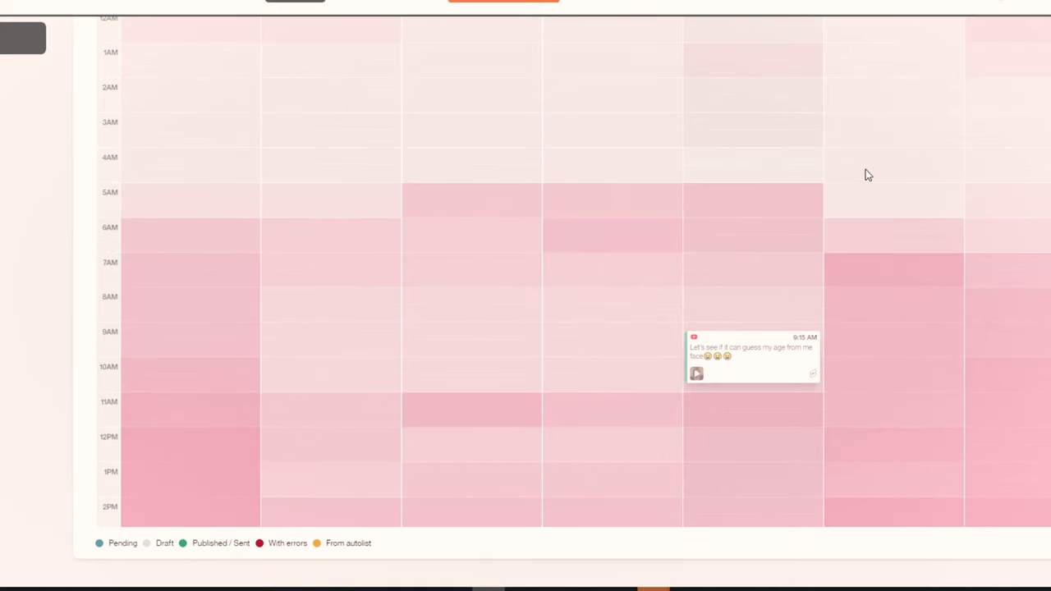
scroll(563, 302, "up", 5)
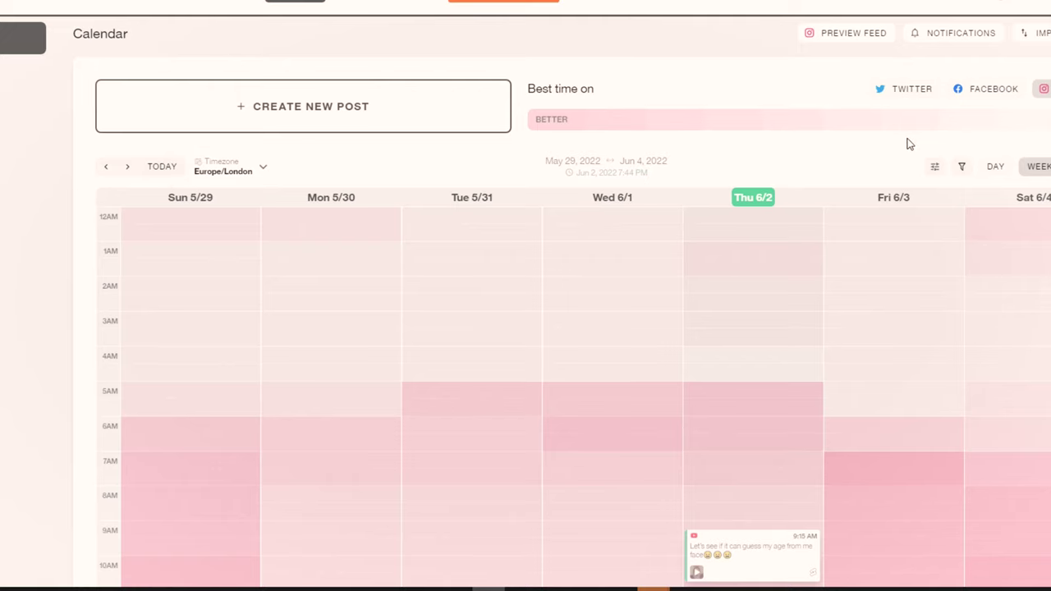
scroll(846, 246, "down", 10)
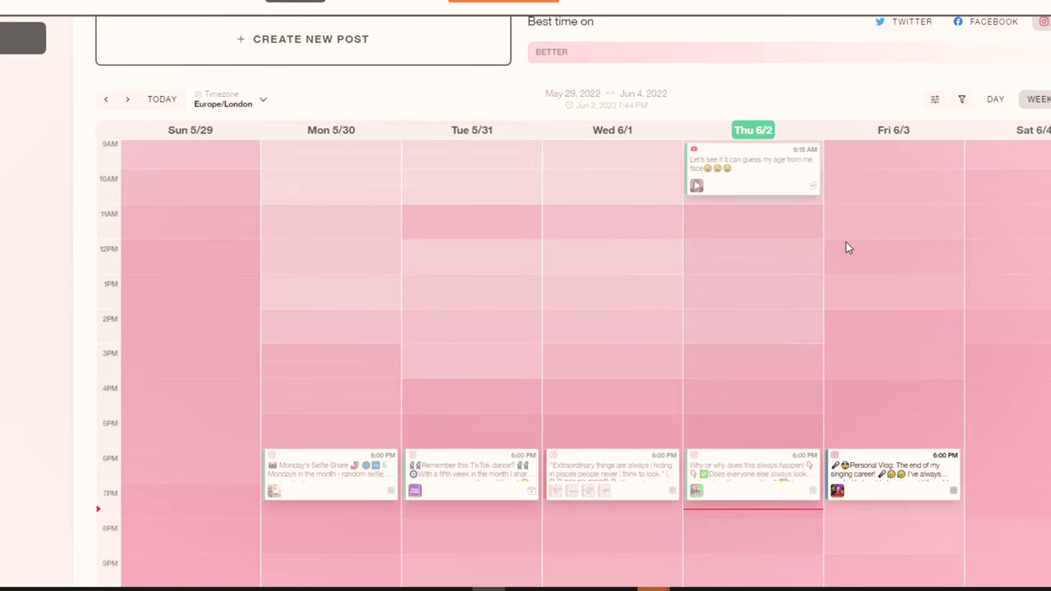
scroll(847, 244, "down", 3)
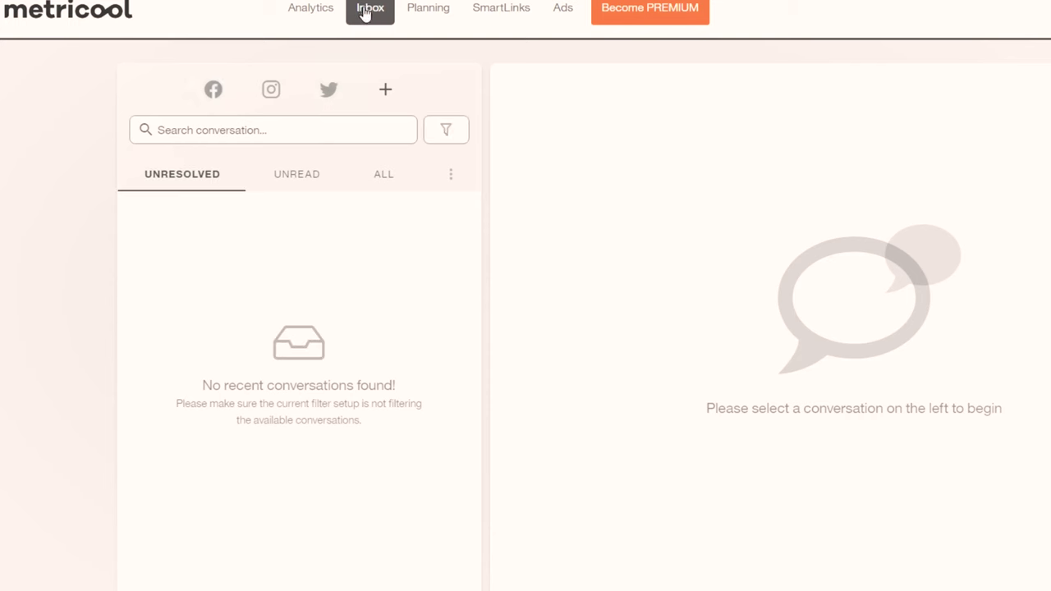
Open the inbox and limit the conversations to Instagram only, excluding Facebook and Twitter.
left_click(365, 14)
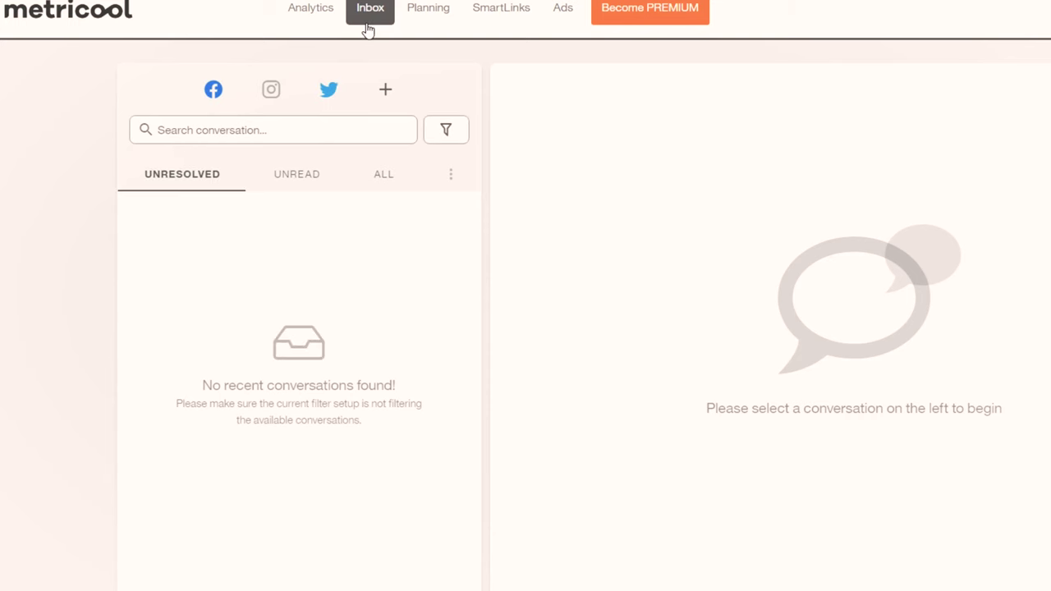
left_click(325, 91)
left_click(273, 90)
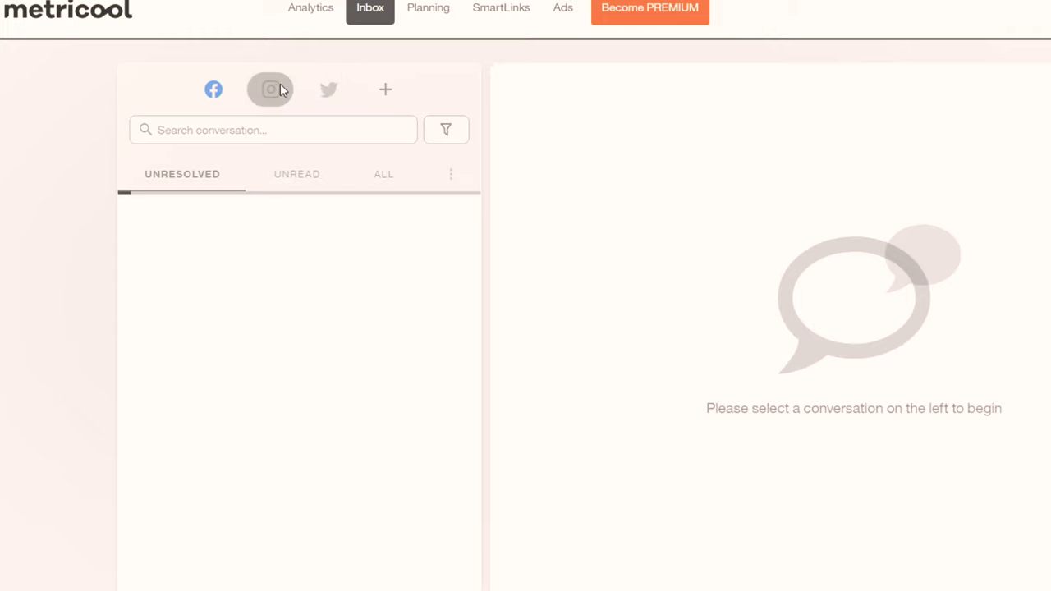
left_click(213, 89)
left_click(269, 93)
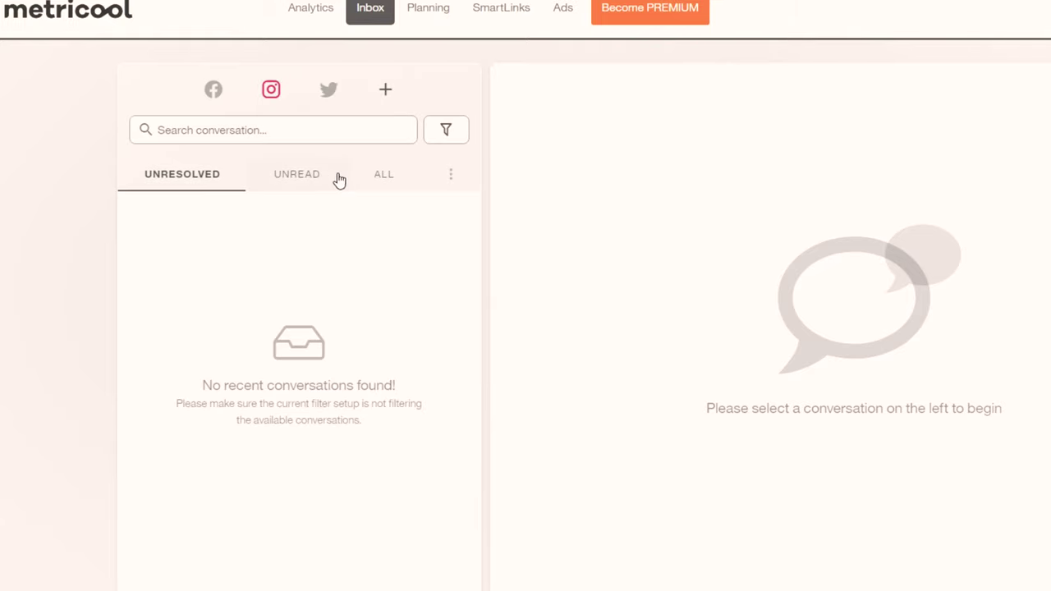
View all Instagram conversations, followed by the unread and the unresolved ones.
left_click(383, 177)
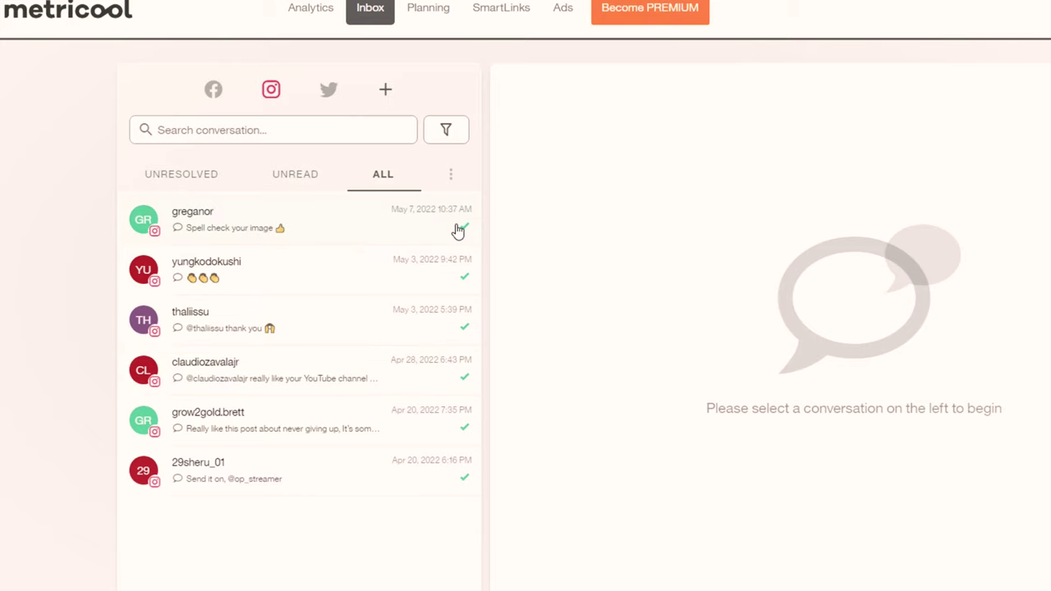
left_click(289, 178)
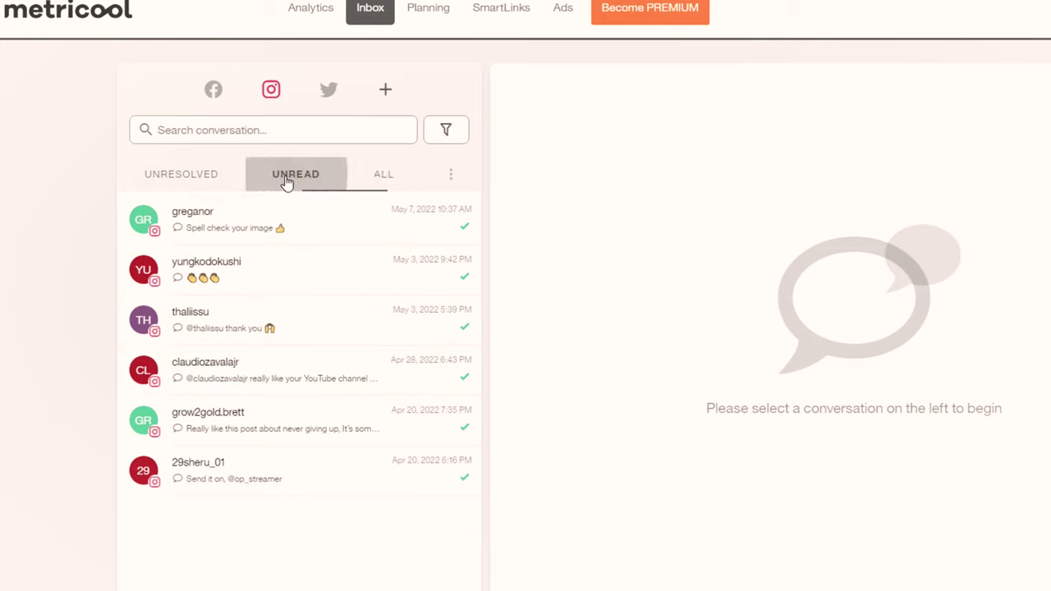
left_click(191, 180)
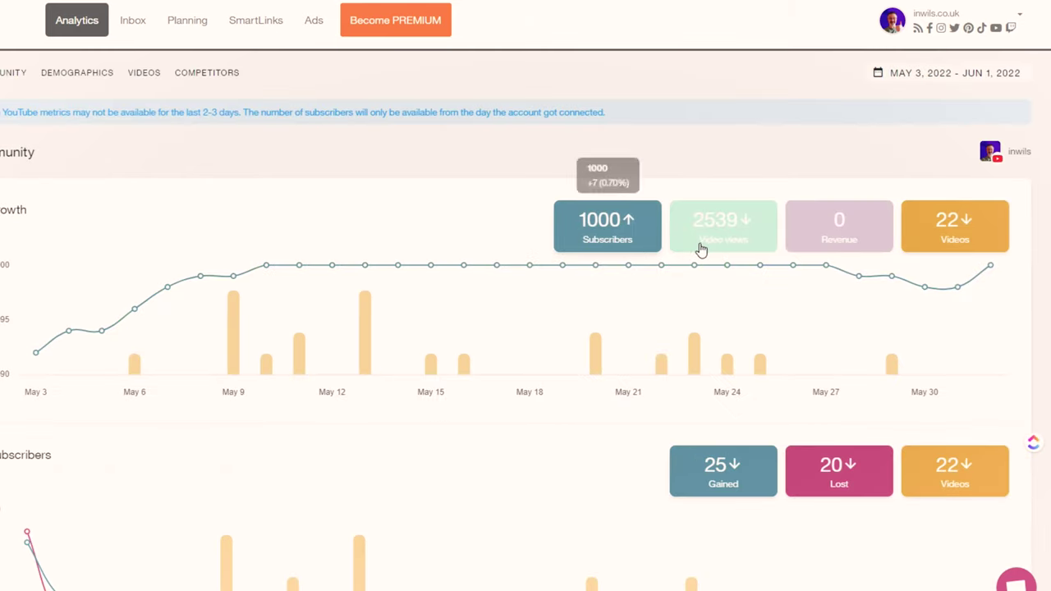
Examine the YouTube analytics for growth, subscribers, gender, age, viewers by country and traffic sources.
scroll(917, 304, "down", 3)
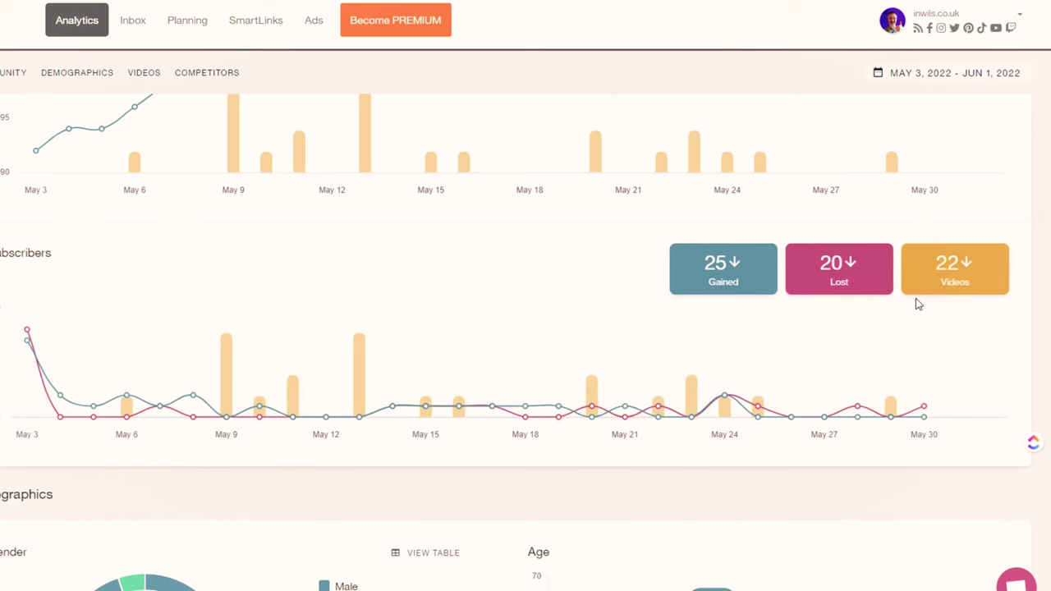
scroll(917, 299, "down", 2)
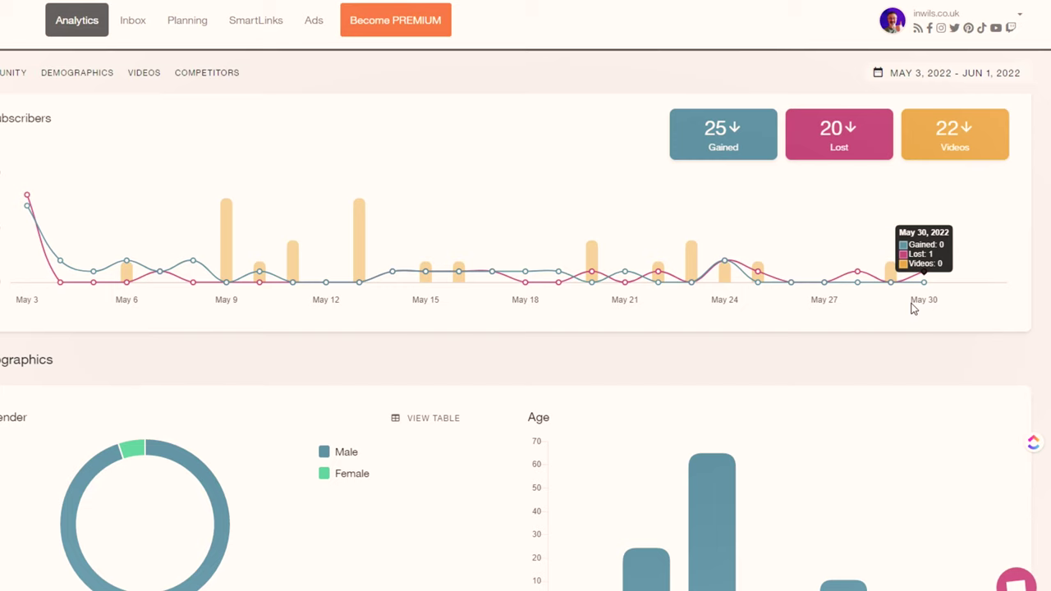
scroll(914, 308, "down", 2)
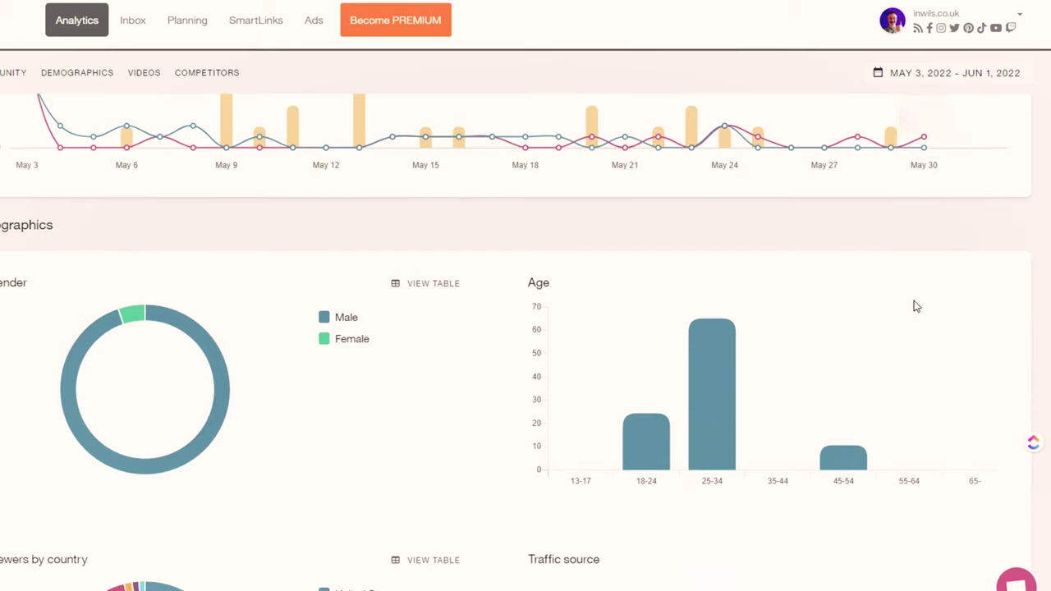
scroll(914, 306, "up", 1)
scroll(914, 302, "down", 5)
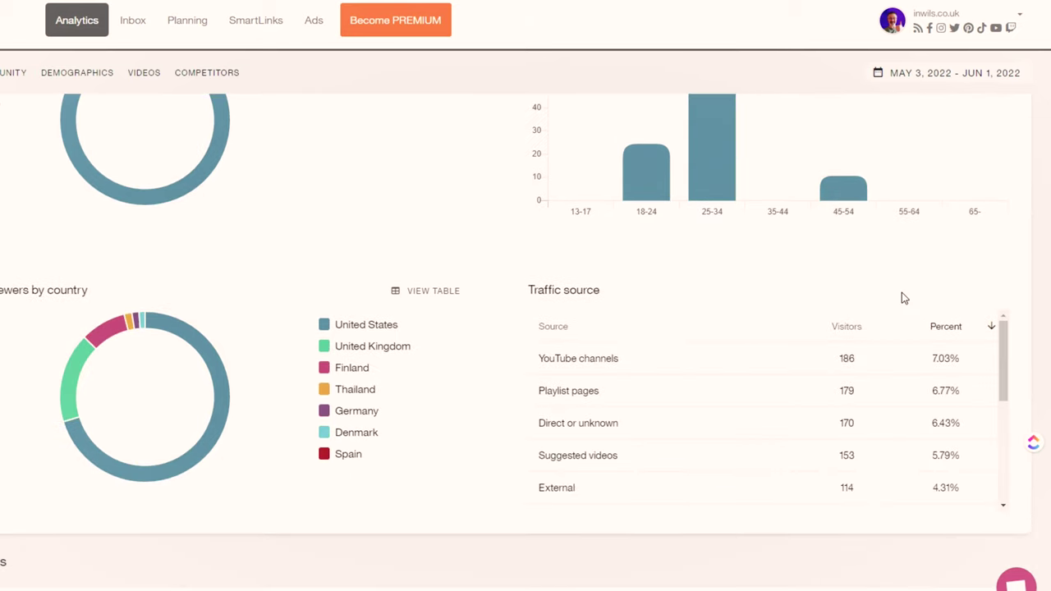
scroll(904, 297, "up", 10)
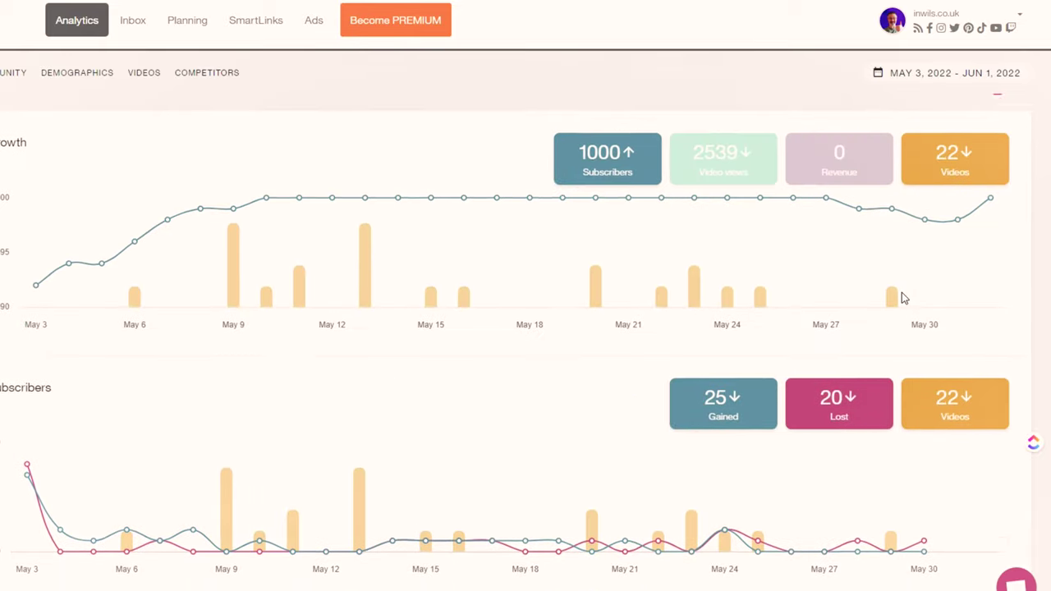
scroll(902, 296, "up", 1)
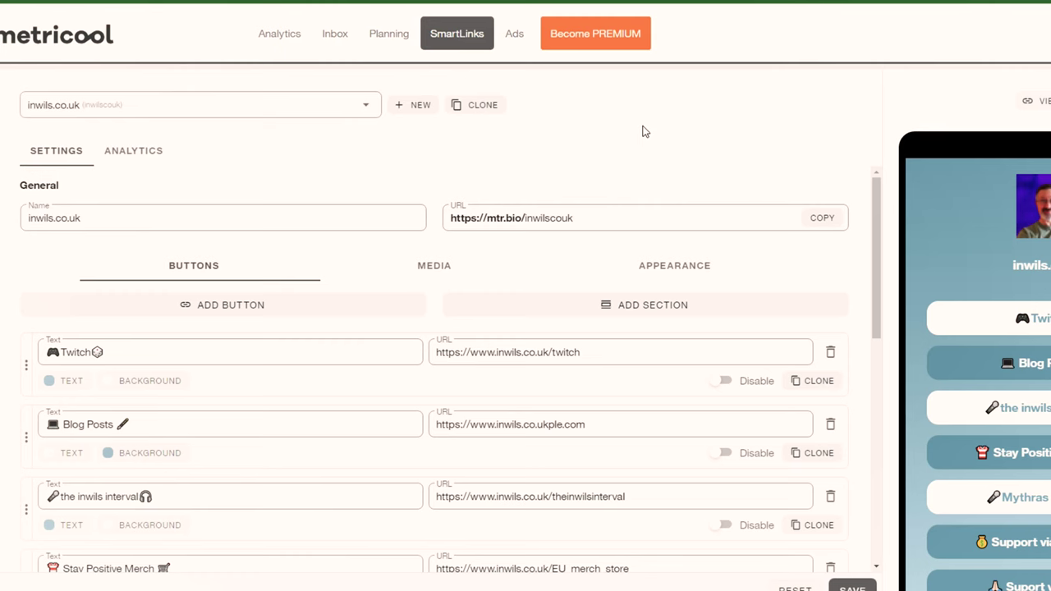
Review the SmartLinks page's button links and social icon links, along with its phone preview.
scroll(645, 132, "down", 3)
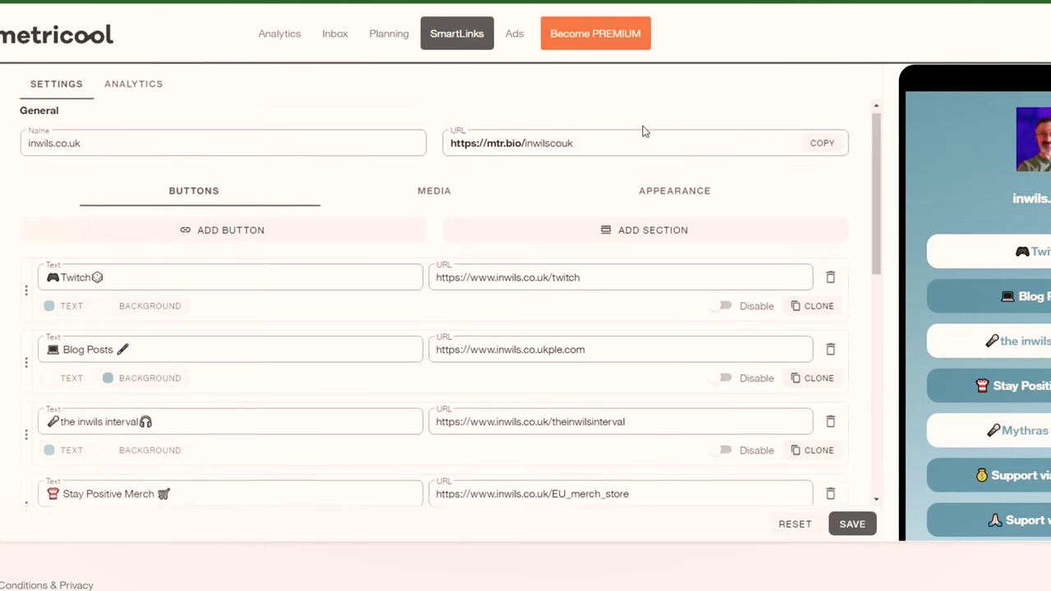
scroll(644, 133, "down", 5)
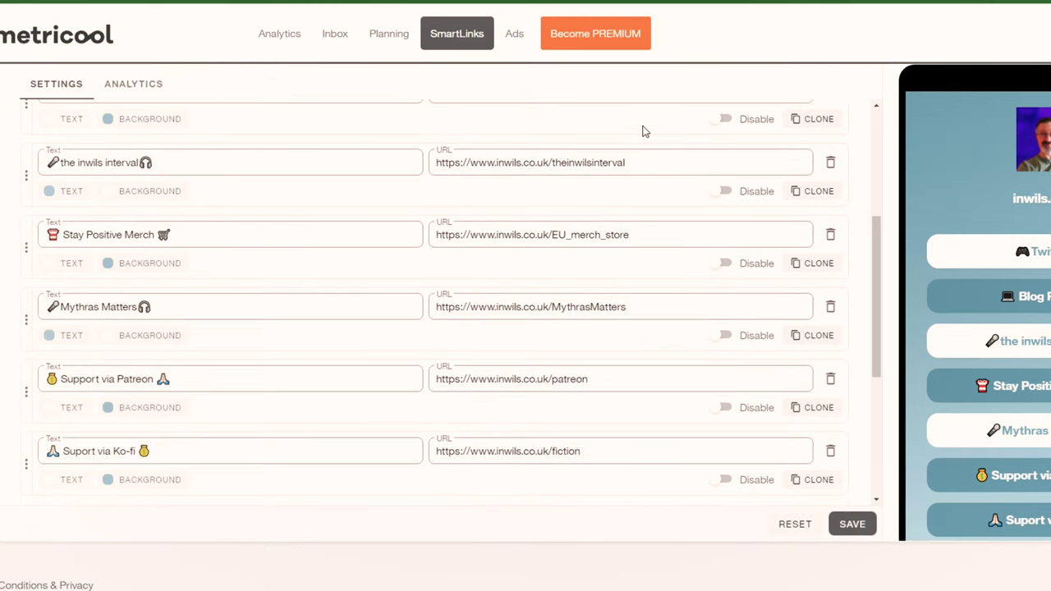
scroll(645, 133, "down", 2)
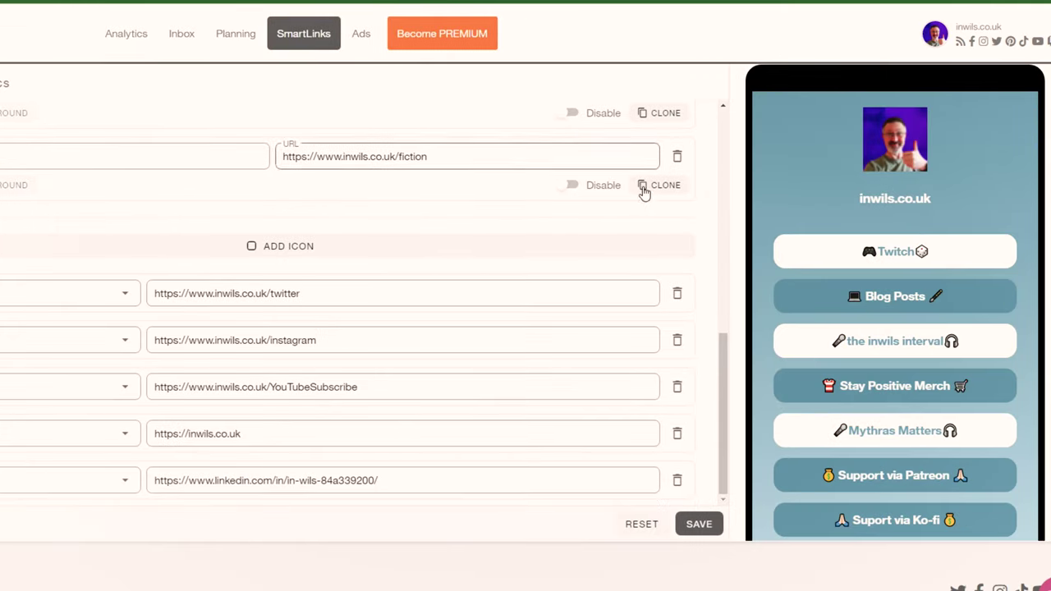
scroll(986, 270, "down", 2)
scroll(831, 269, "down", 1)
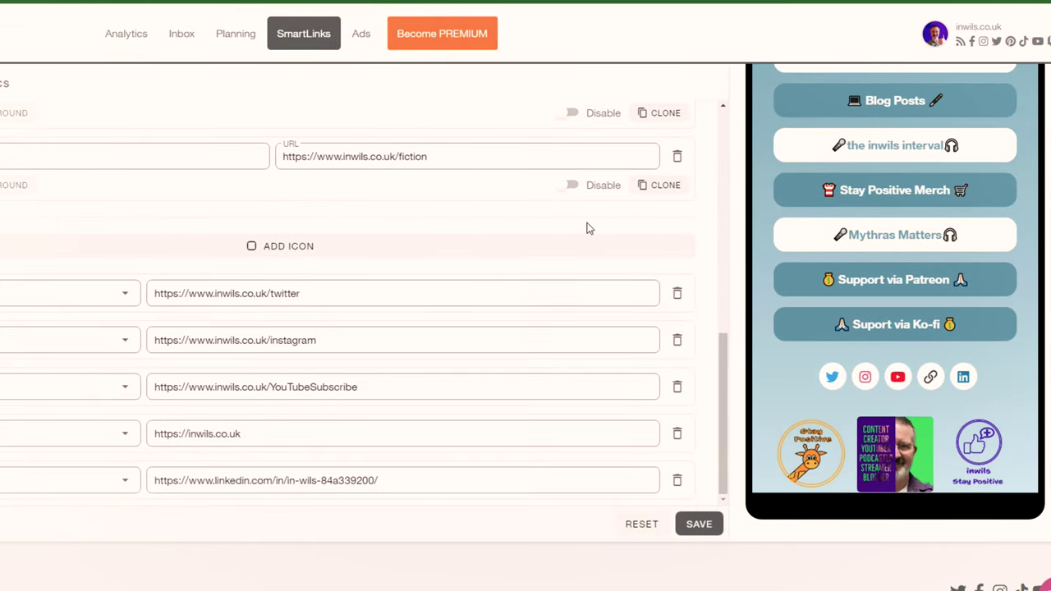
scroll(586, 228, "up", 4)
scroll(586, 227, "up", 3)
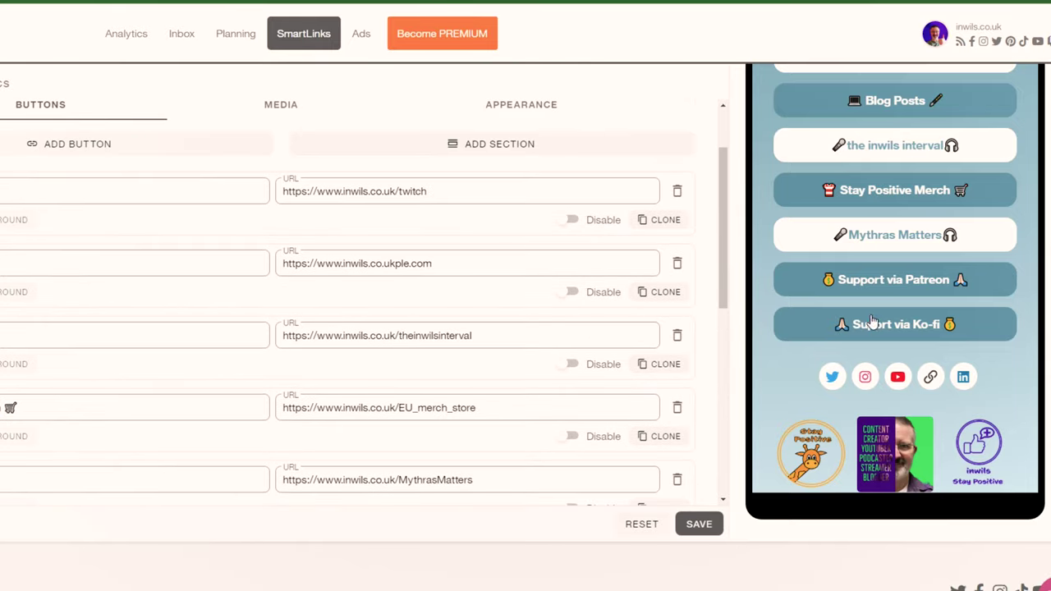
scroll(902, 372, "up", 3)
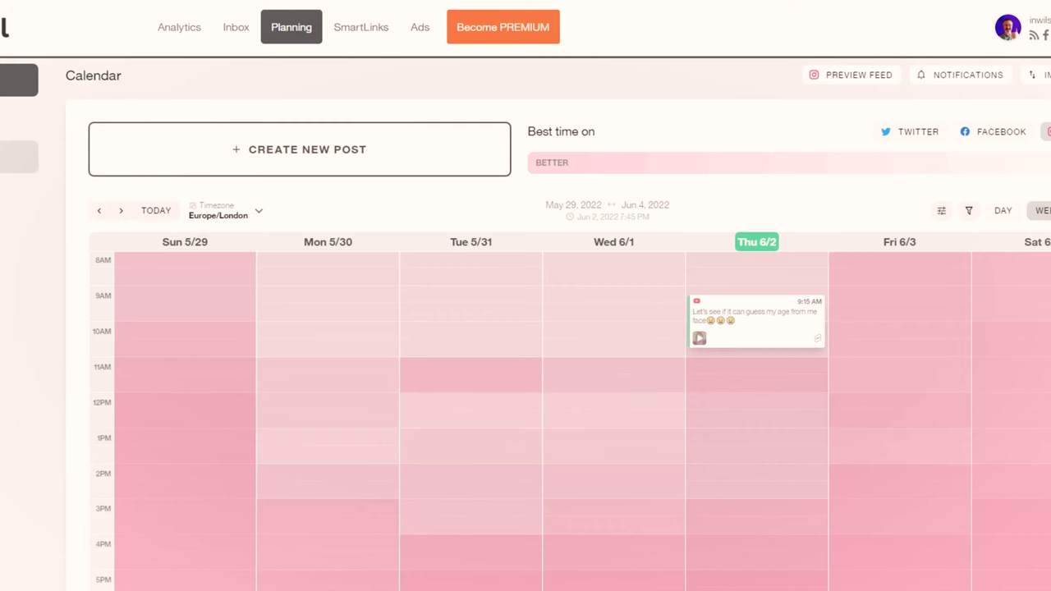
Open the Twitter Reshare autolist for editing and review its posting times and the posts it contains.
left_click(18, 156)
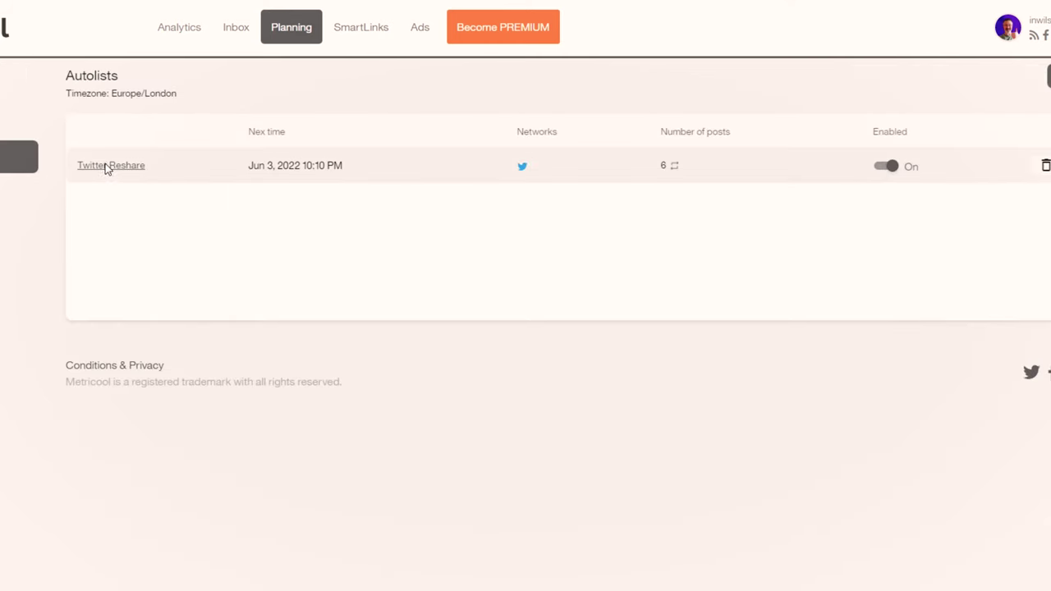
left_click(107, 166)
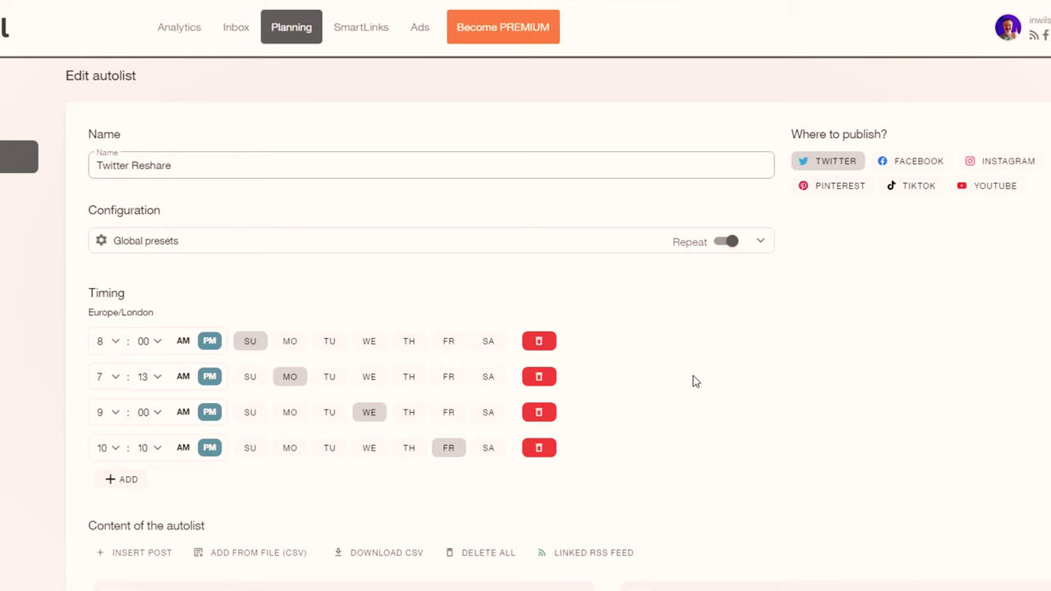
scroll(693, 381, "down", 5)
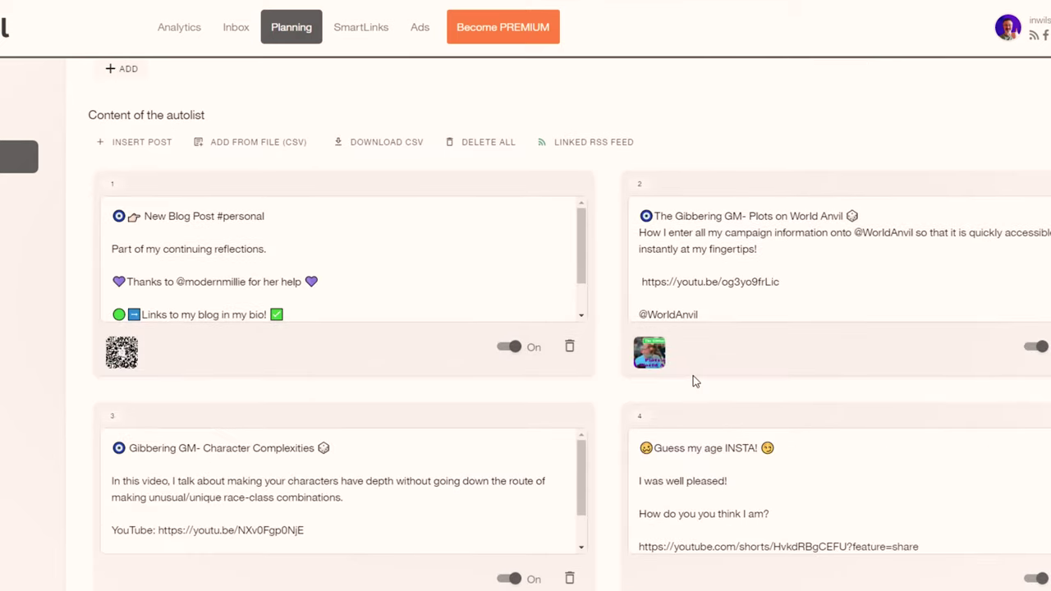
scroll(693, 379, "down", 4)
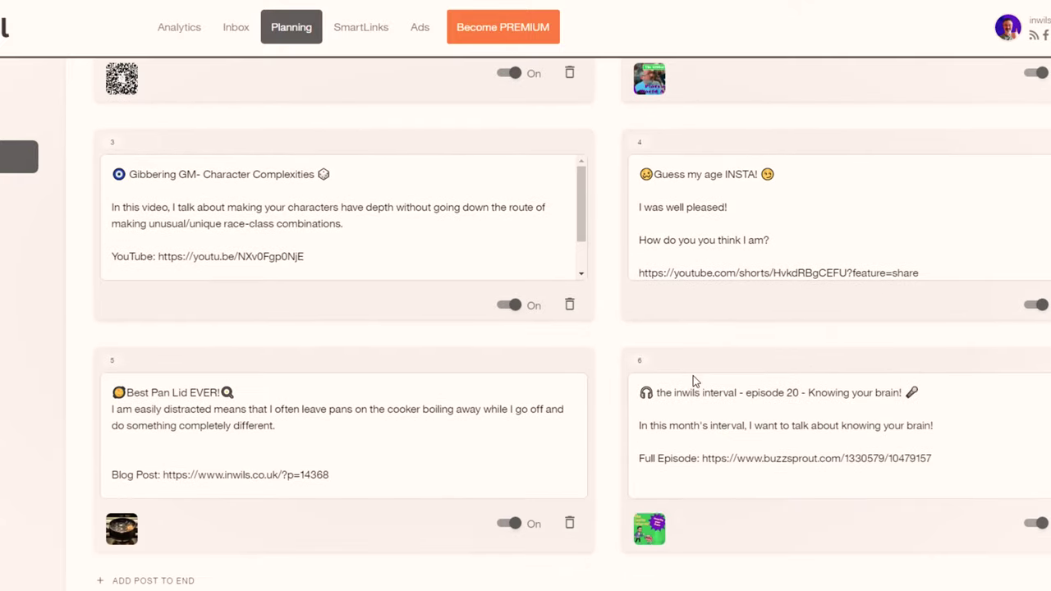
scroll(693, 381, "up", 3)
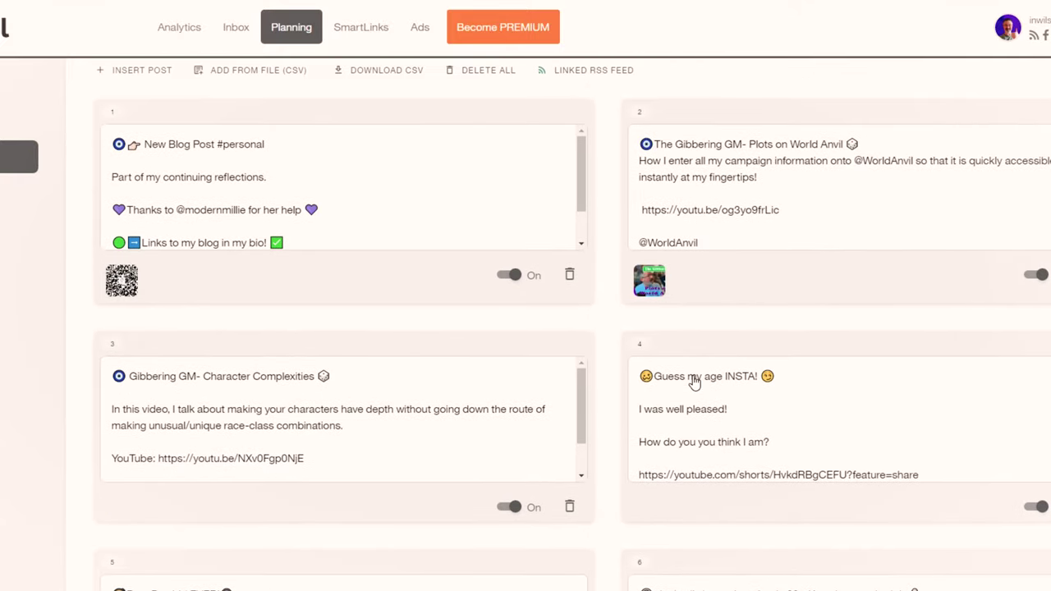
scroll(693, 381, "up", 6)
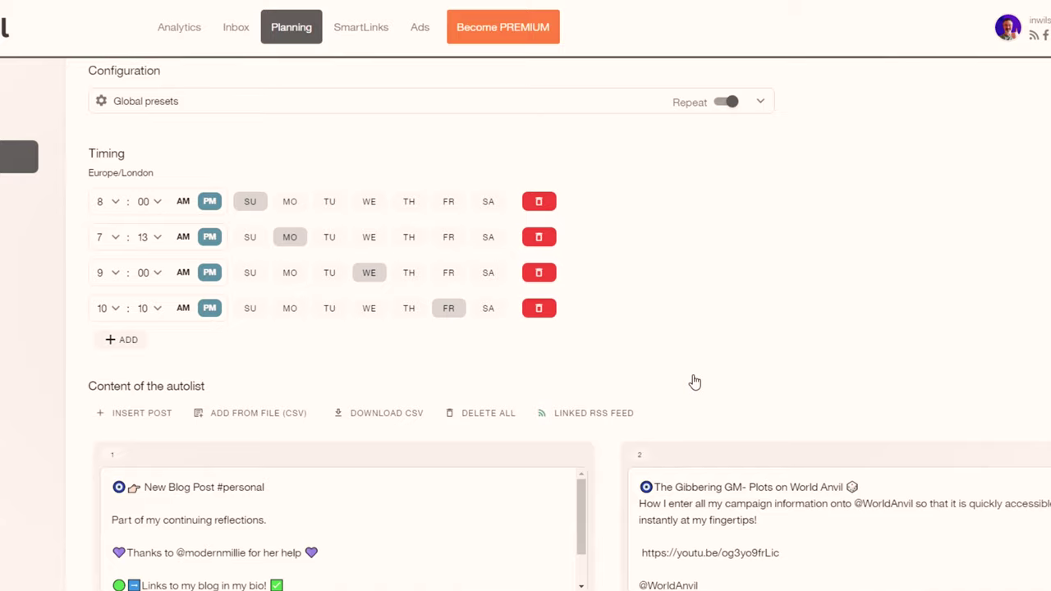